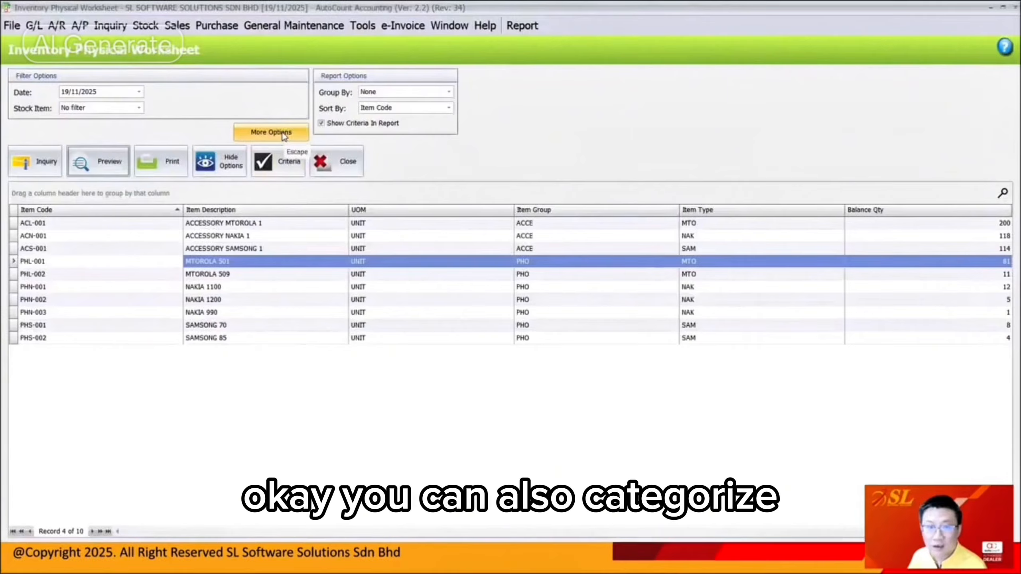
# Review the worksheet's additional filter options and preview the Inventory Physical Worksheet report dated 19/11/2025
pyautogui.click(287, 137)
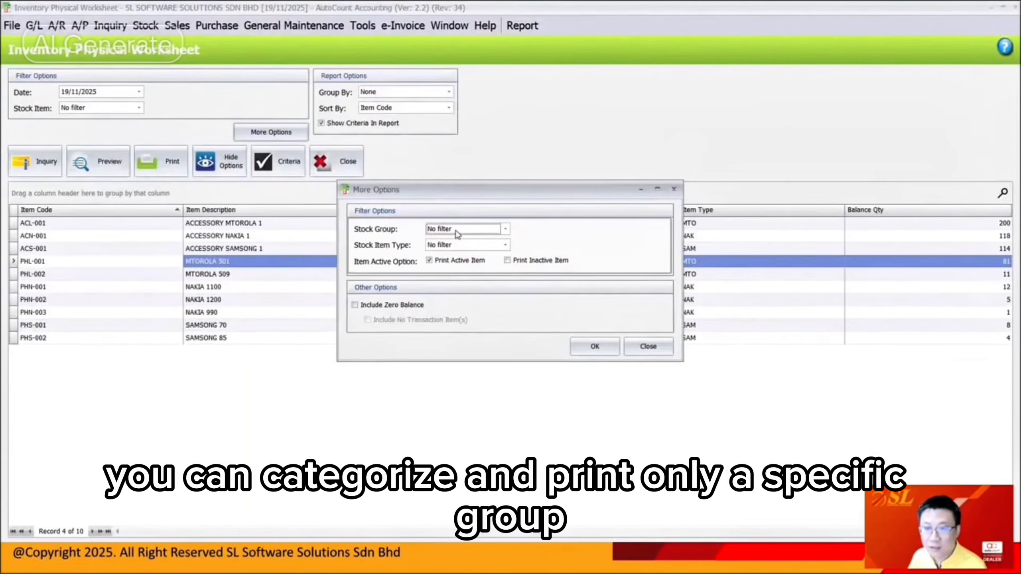
pyautogui.click(648, 346)
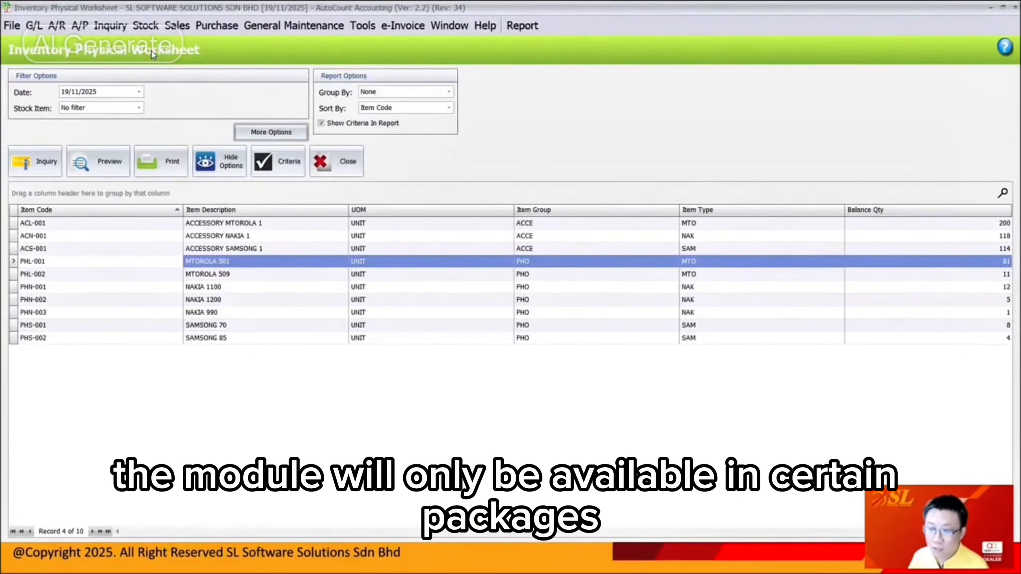
pyautogui.click(146, 25)
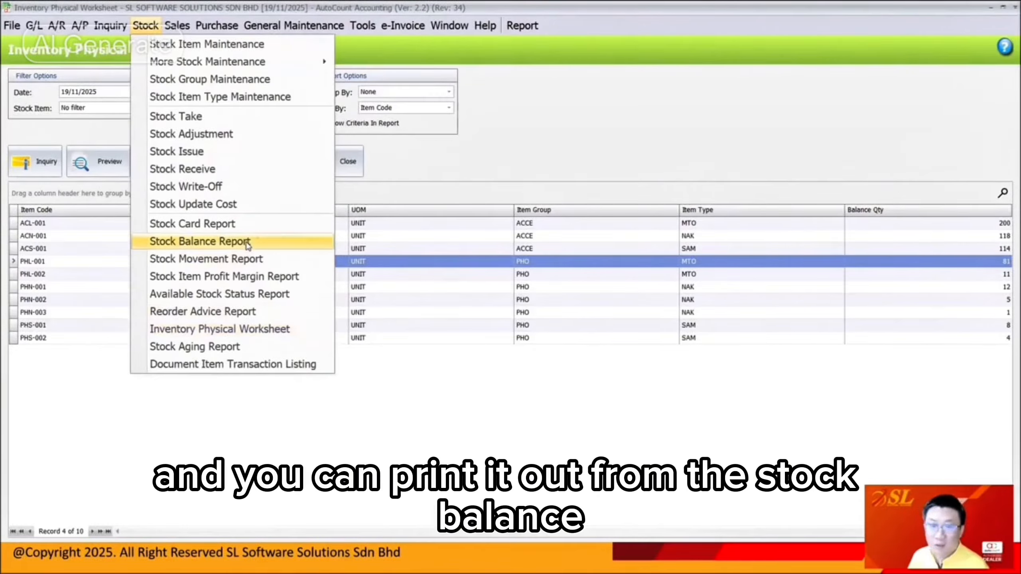
pyautogui.click(97, 171)
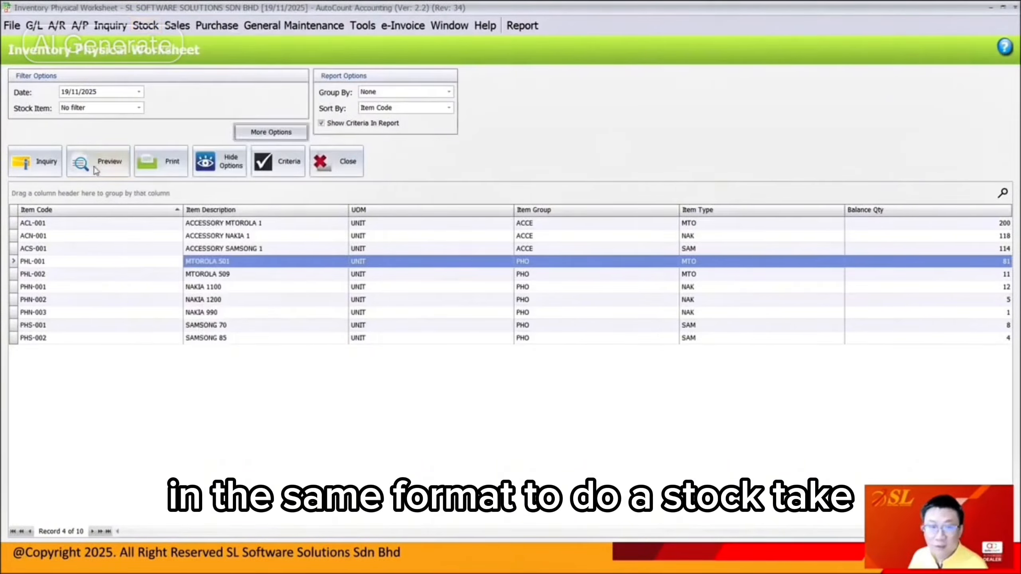
pyautogui.click(615, 369)
pyautogui.press('Escape')
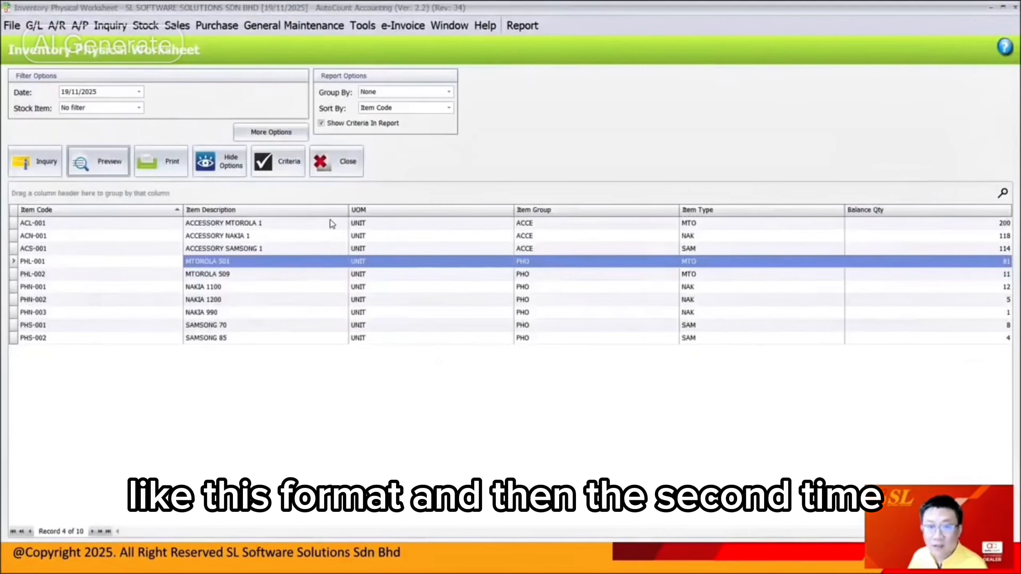
# Set the worksheet date to 31/10/2025 and include zero-balance items in its filter options
pyautogui.click(64, 91)
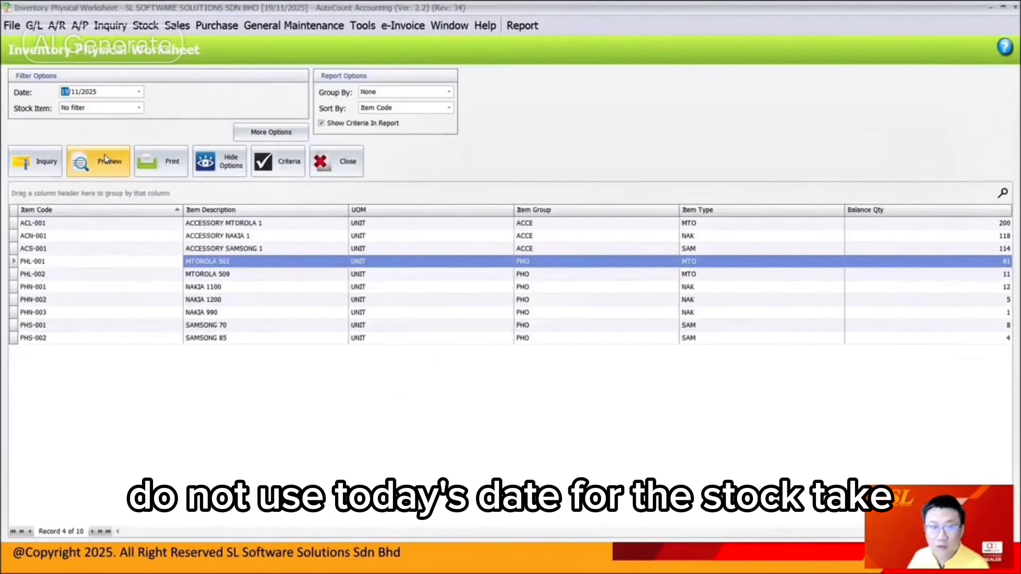
pyautogui.write('31/10')
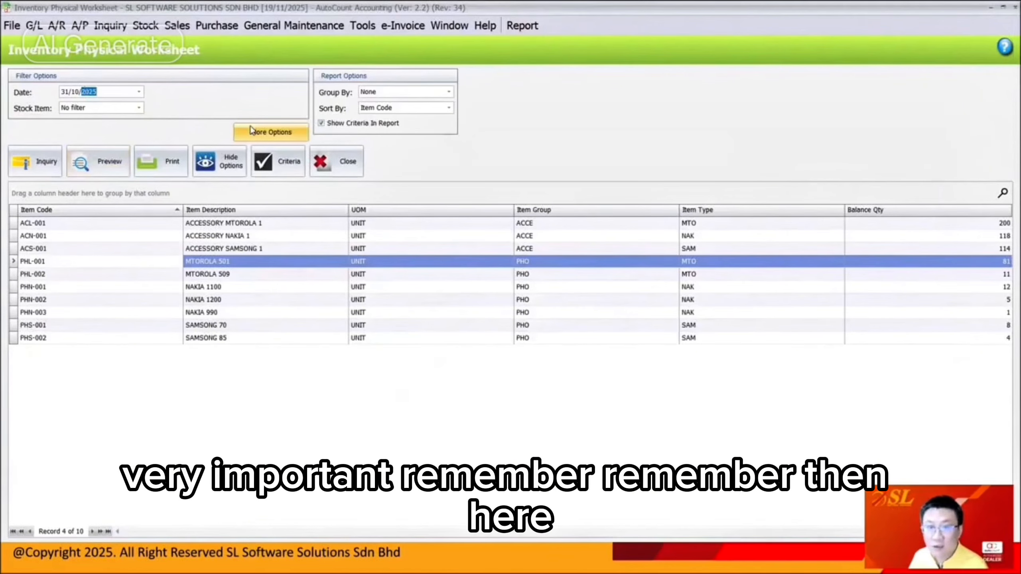
pyautogui.click(267, 132)
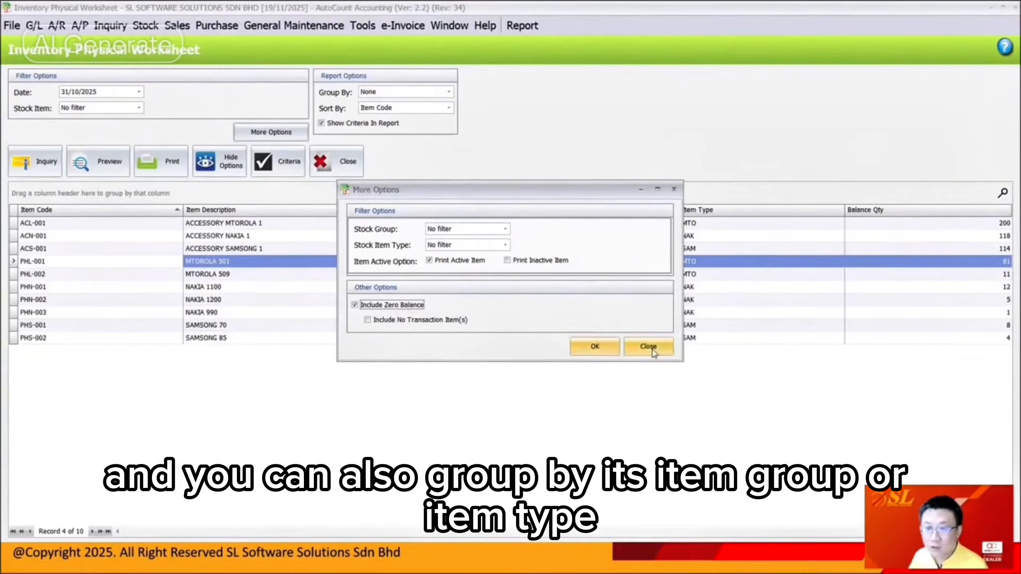
pyautogui.click(595, 346)
# Group the Inventory Physical Worksheet by Item Group and run the inquiry
pyautogui.click(408, 92)
pyautogui.click(413, 113)
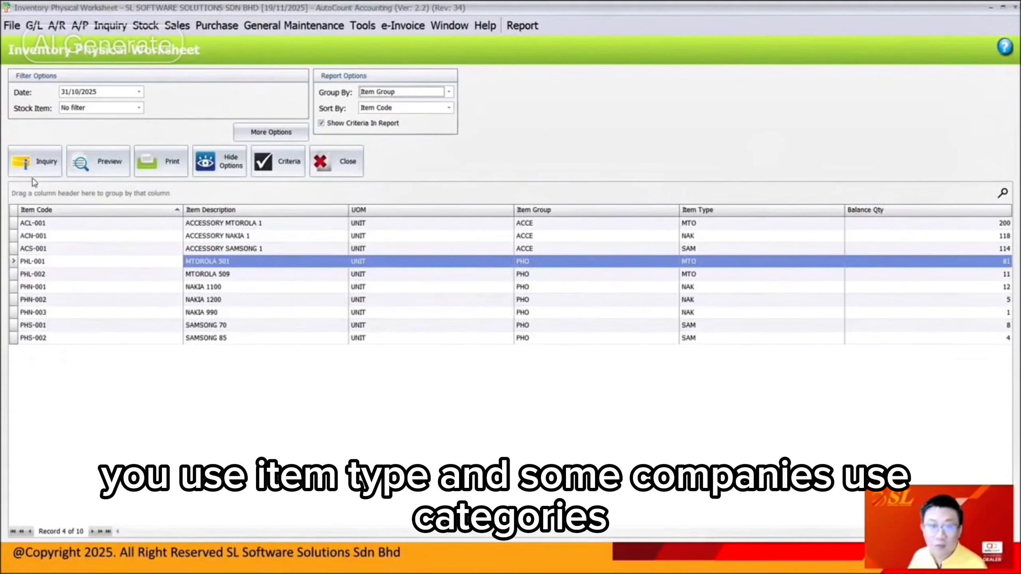
pyautogui.click(36, 165)
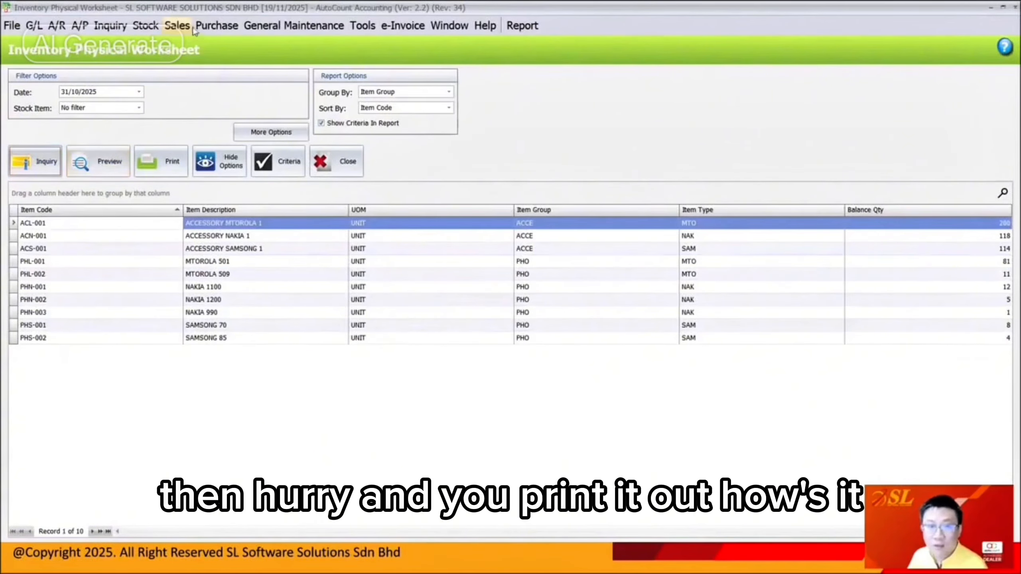
# Preview the Inventory Physical Worksheet report grouped by Item Group
pyautogui.click(145, 26)
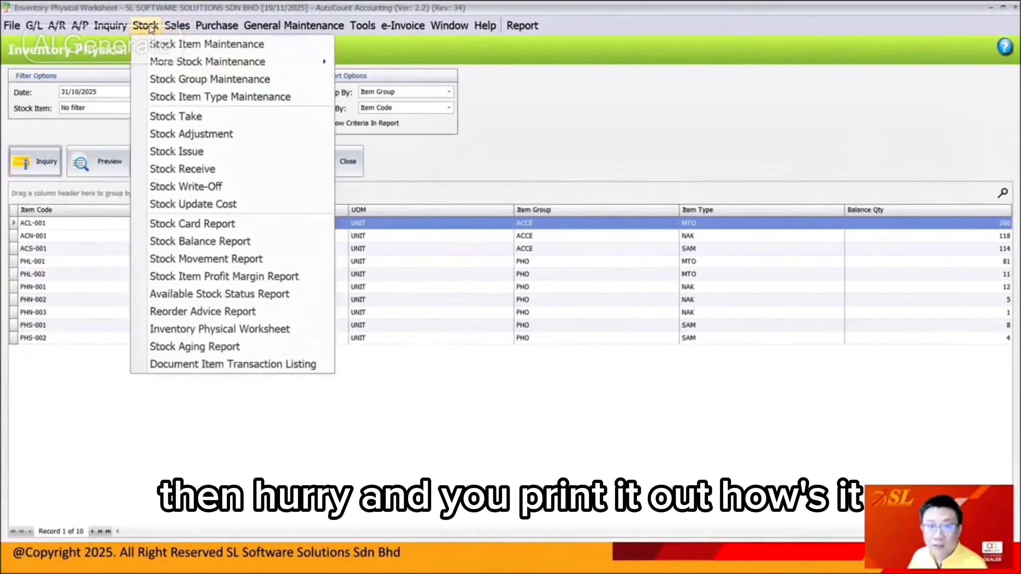
pyautogui.click(98, 161)
pyautogui.click(607, 371)
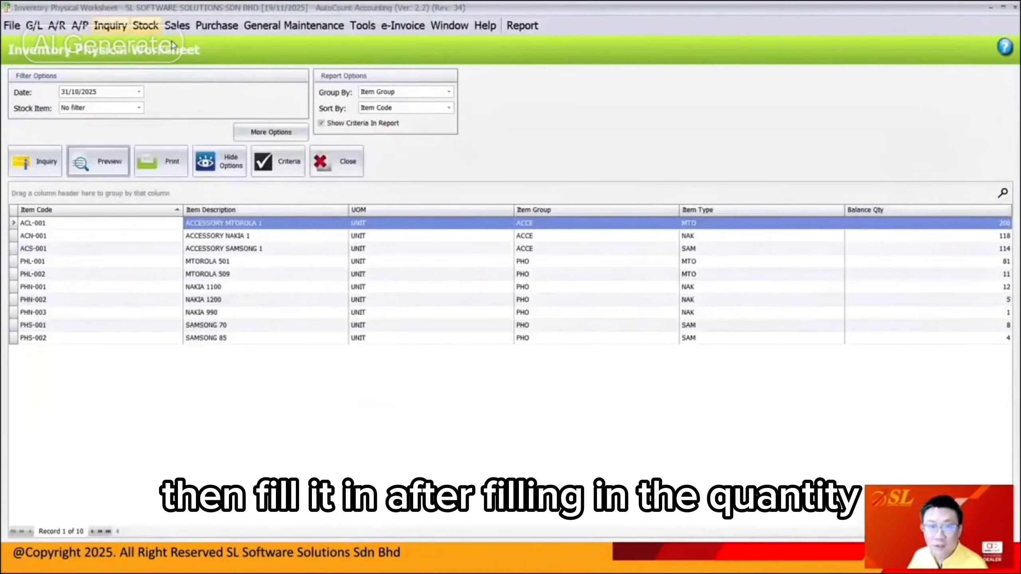
# Create a new stock take and set its date to 31/10/2025
pyautogui.click(145, 25)
pyautogui.click(175, 116)
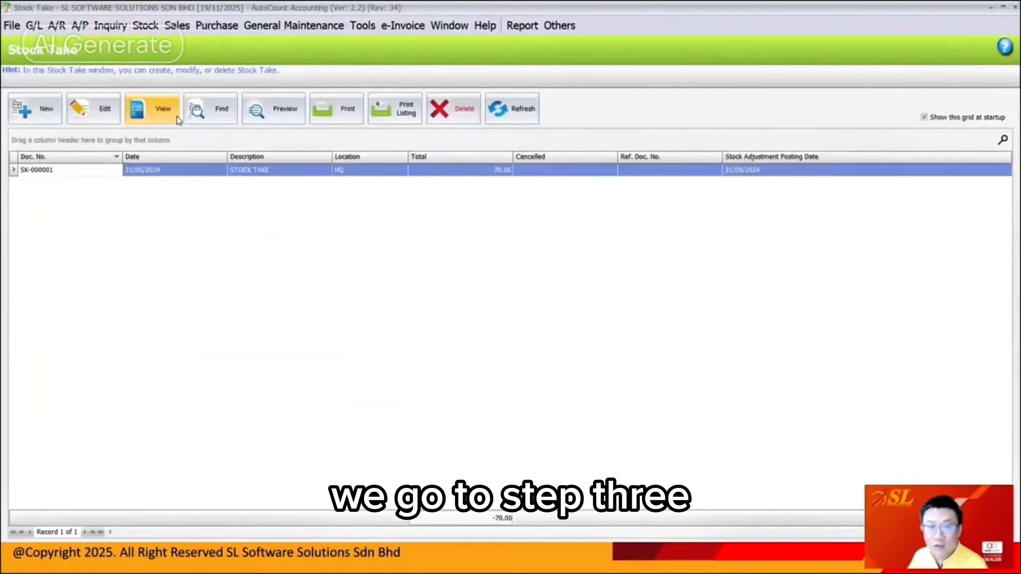
pyautogui.click(35, 107)
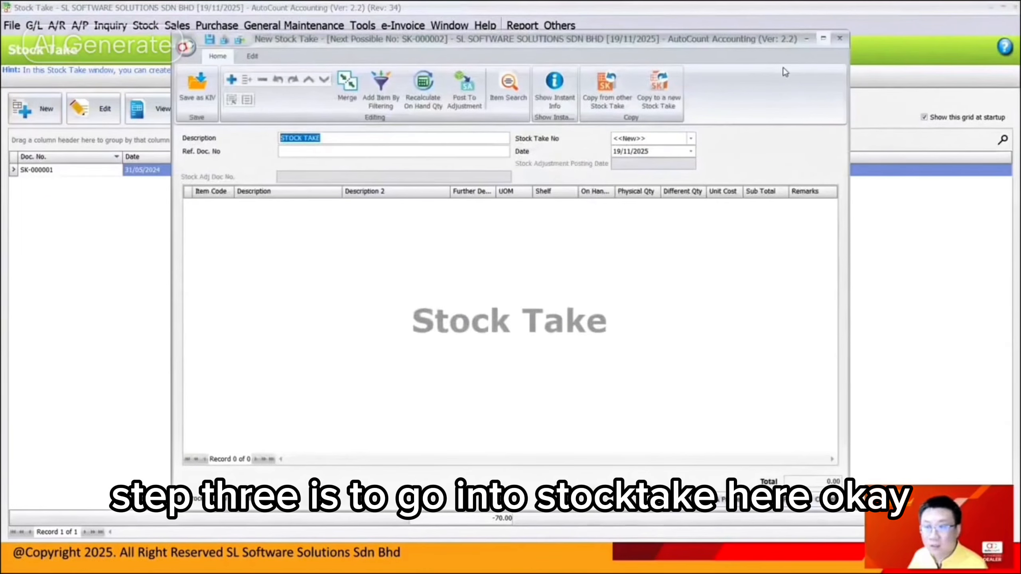
pyautogui.click(616, 152)
pyautogui.write('31')
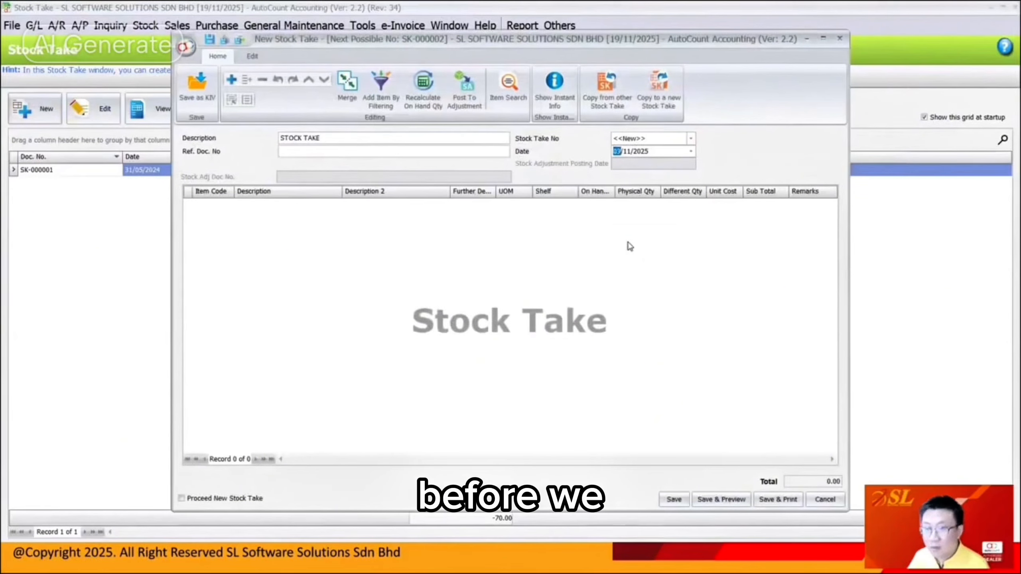
pyautogui.press('Right')
pyautogui.write('12')
pyautogui.write('10')
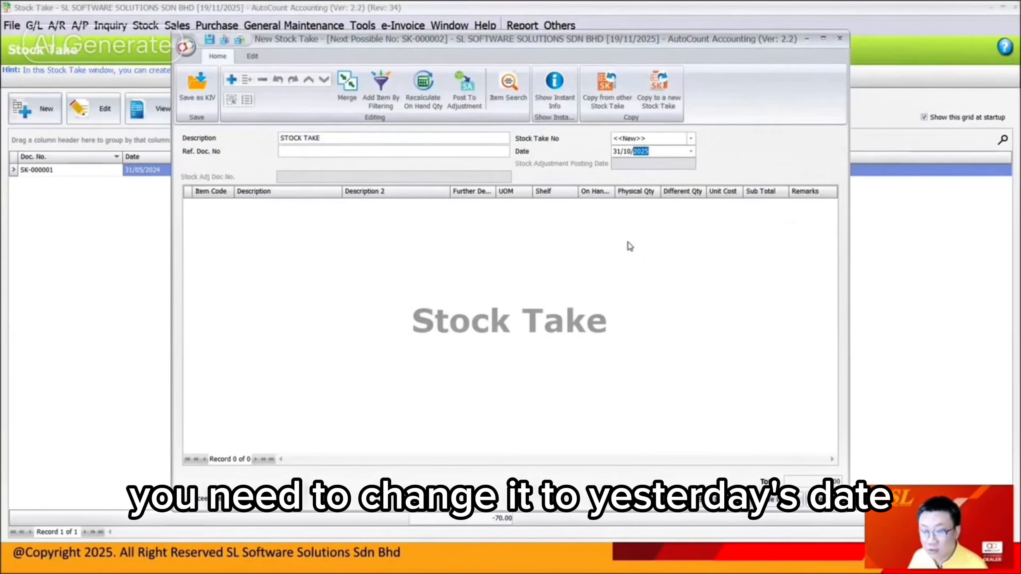
# Add items to the stock take by filtering on the ACCE (Accessories) item group
pyautogui.click(381, 87)
pyautogui.click(432, 272)
pyautogui.click(436, 301)
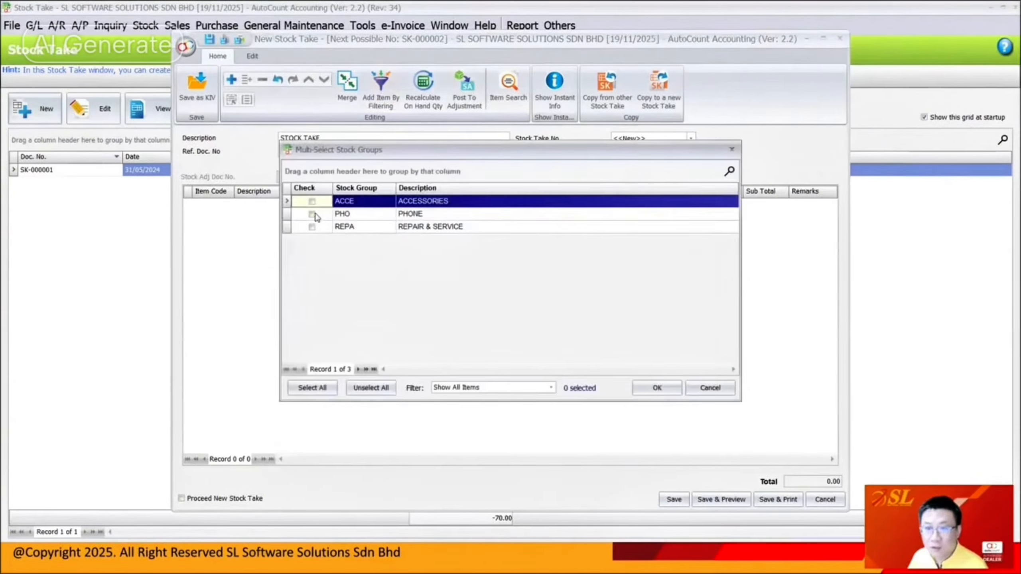
pyautogui.click(670, 393)
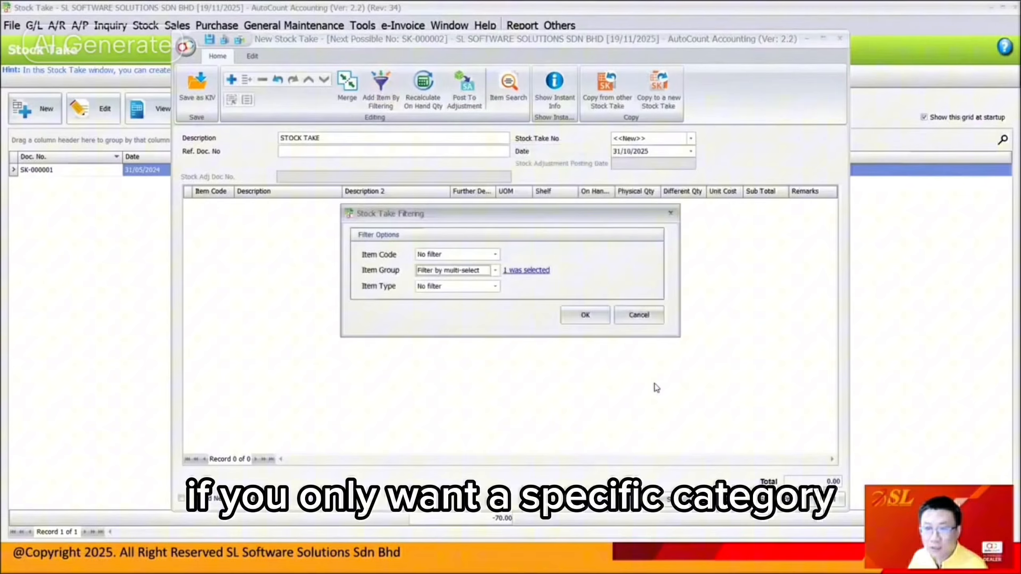
pyautogui.click(586, 315)
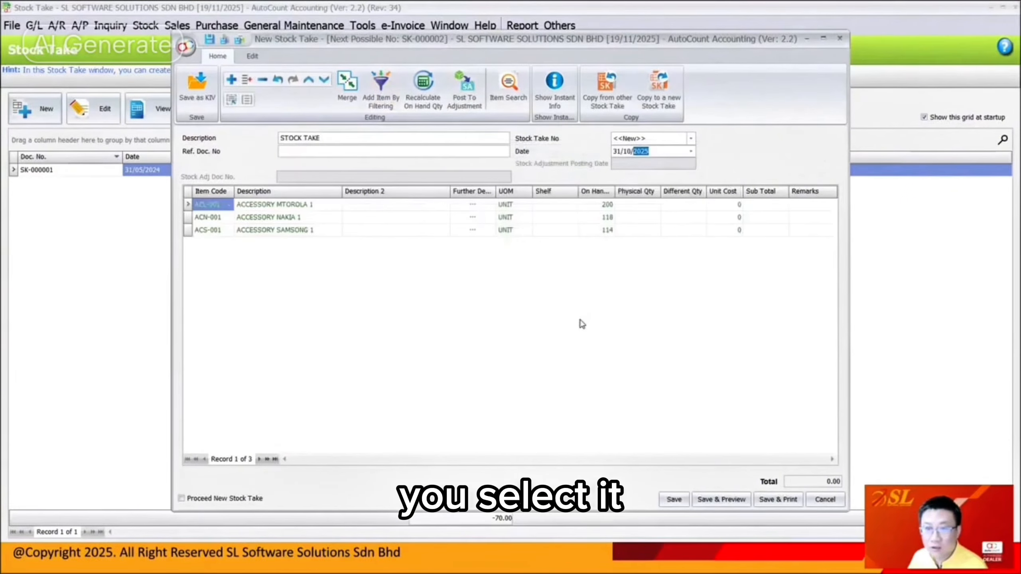
# Enter physical quantities of 190 for ACL-001, 110 for ACN-001 and 115 for ACS-001, and save the stock take
pyautogui.click(571, 278)
pyautogui.click(644, 207)
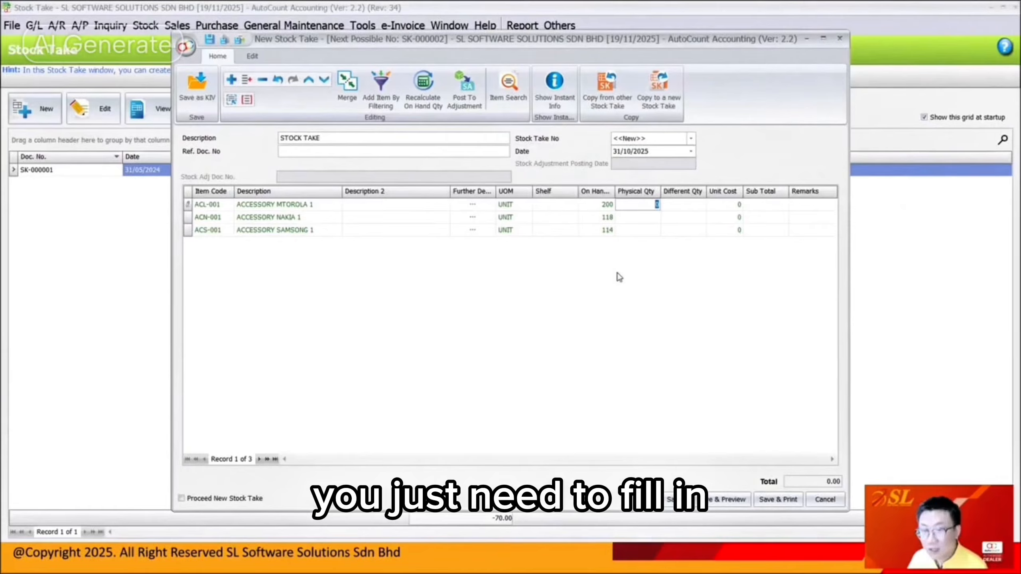
pyautogui.write('190')
pyautogui.press('Down')
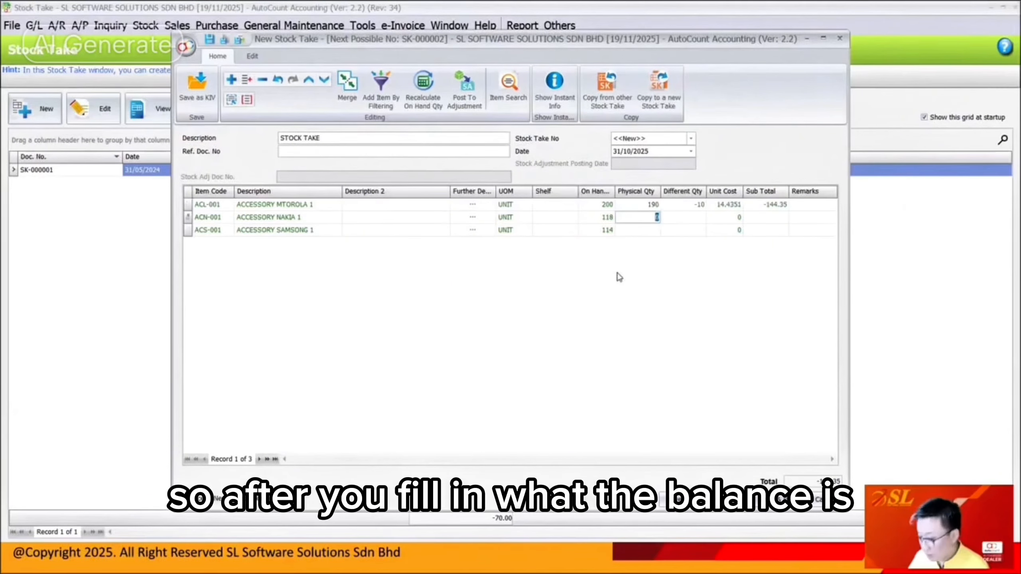
pyautogui.press('Down')
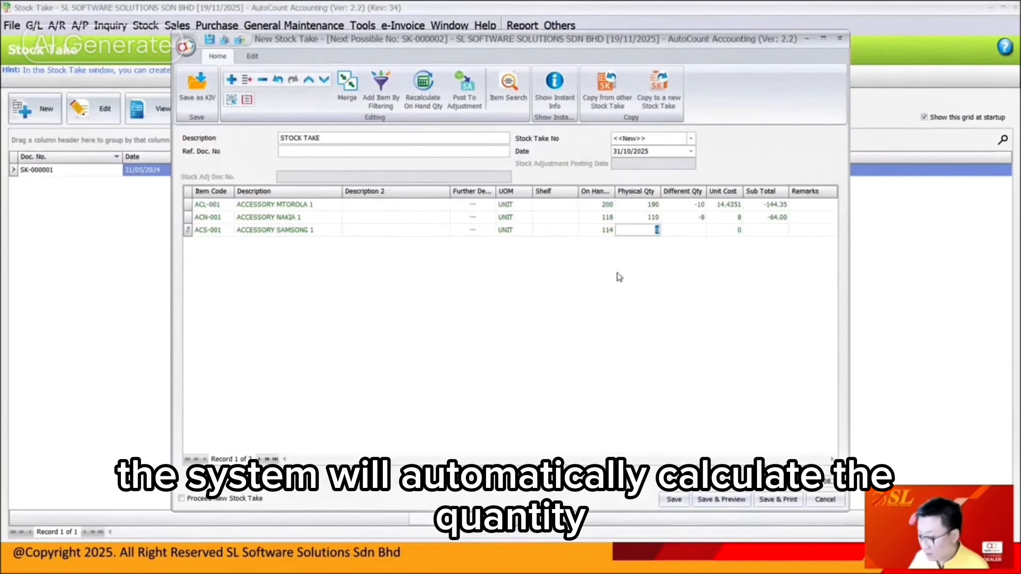
pyautogui.press('Tab')
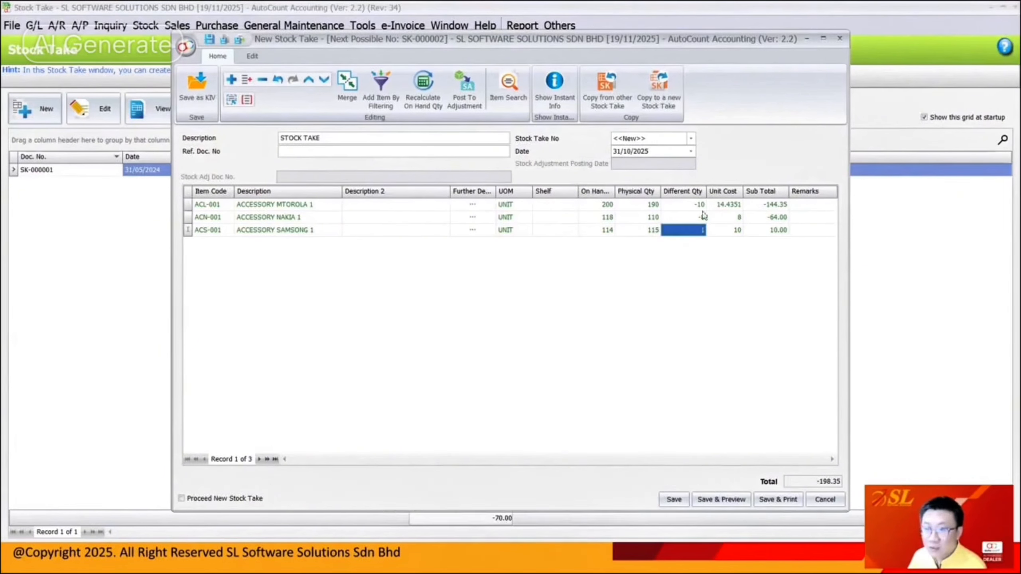
pyautogui.click(682, 500)
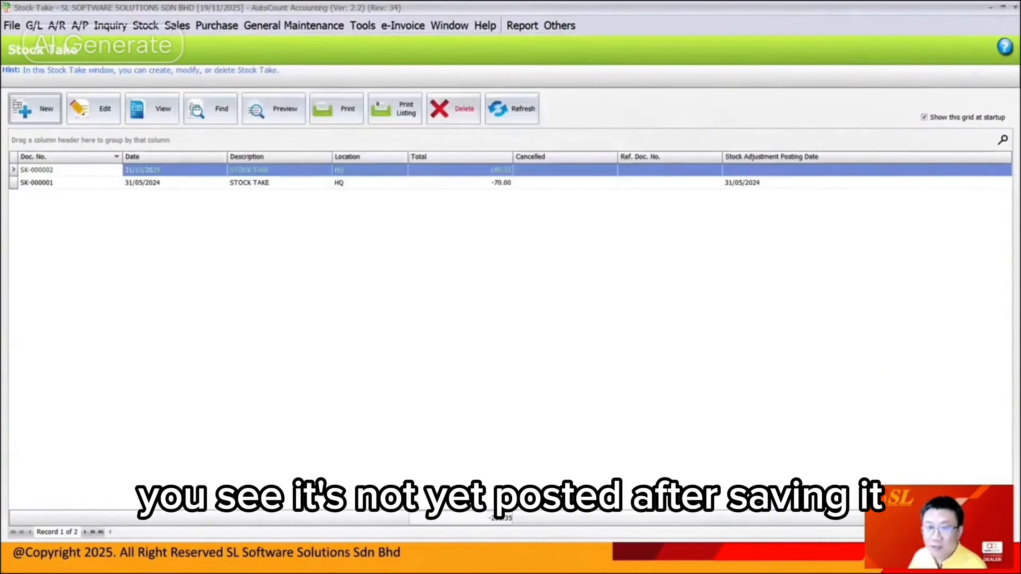
# Open the unposted 31/10/2025 stock take for editing and go through the quantity differences and Remarks cells of ACN-001 and ACL-001
pyautogui.click(749, 171)
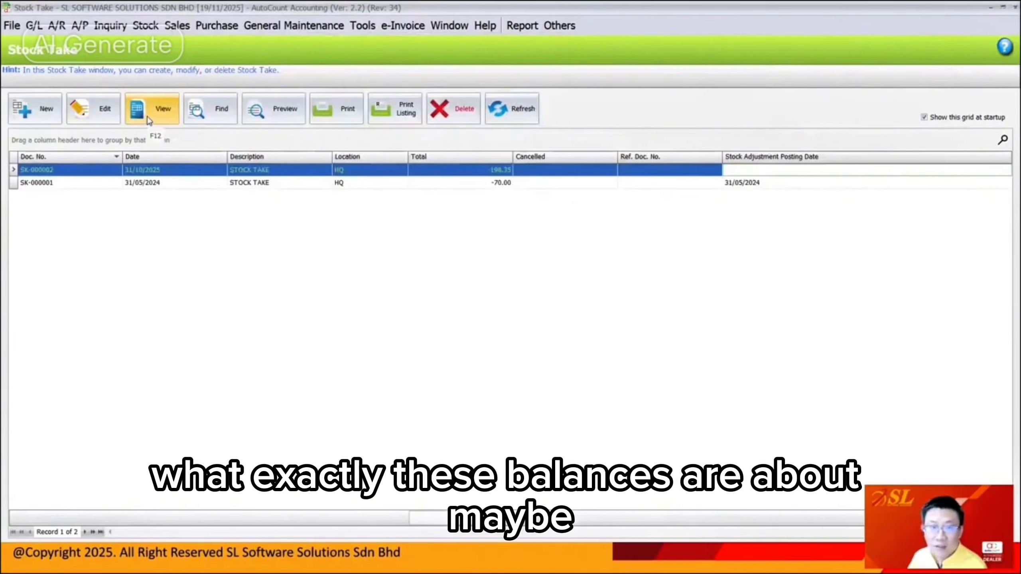
pyautogui.click(105, 112)
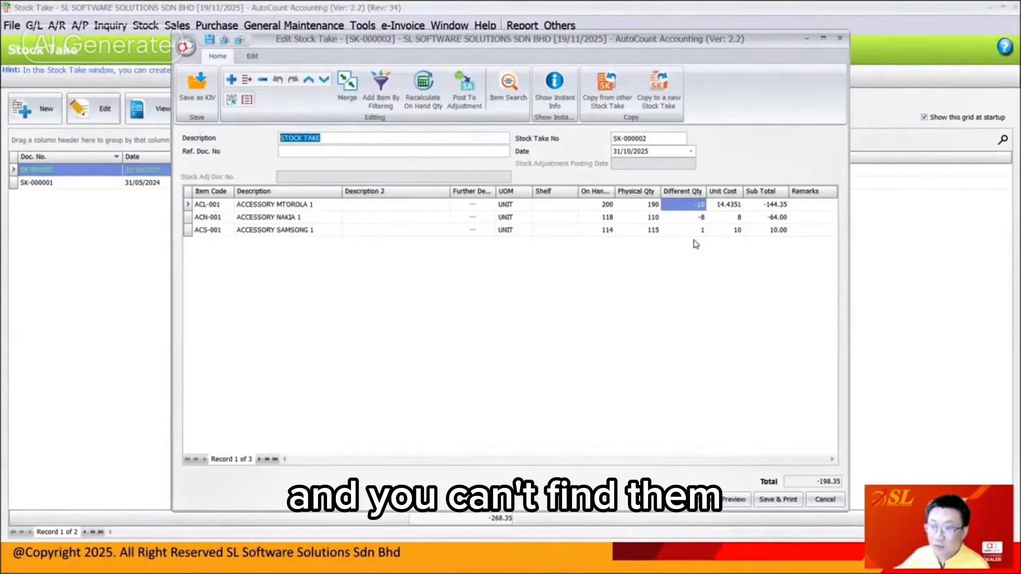
pyautogui.click(702, 221)
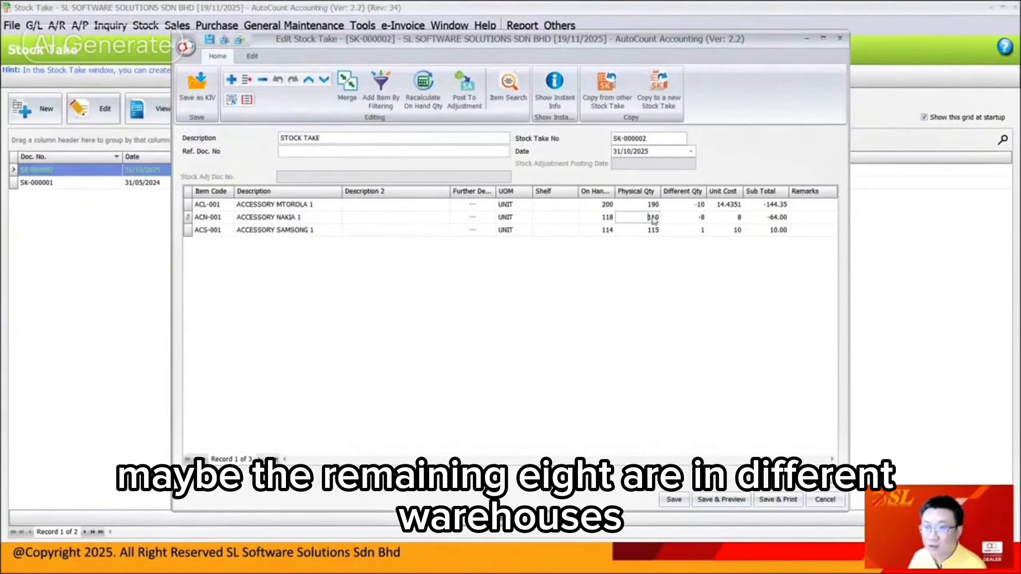
pyautogui.click(814, 219)
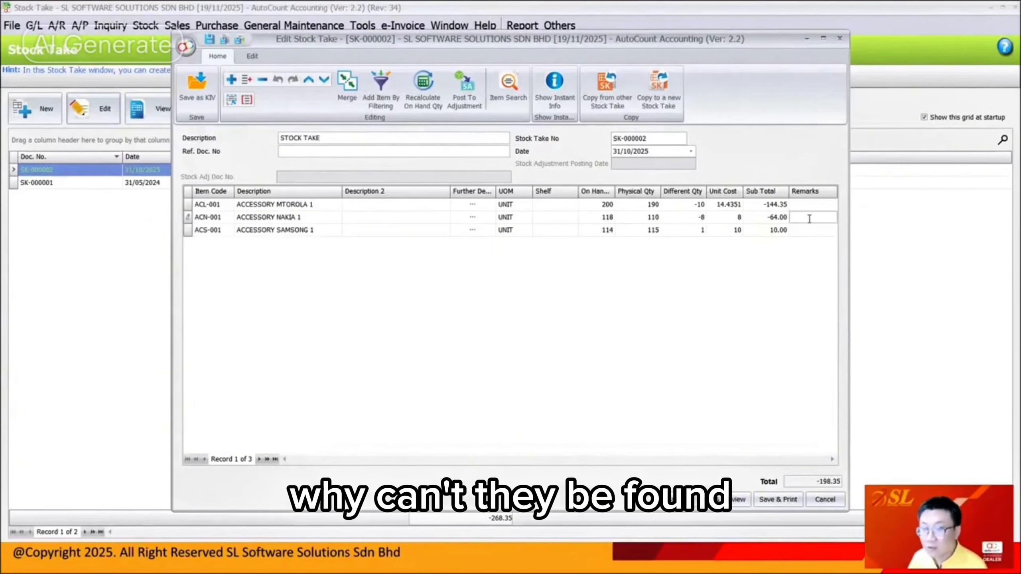
pyautogui.click(811, 205)
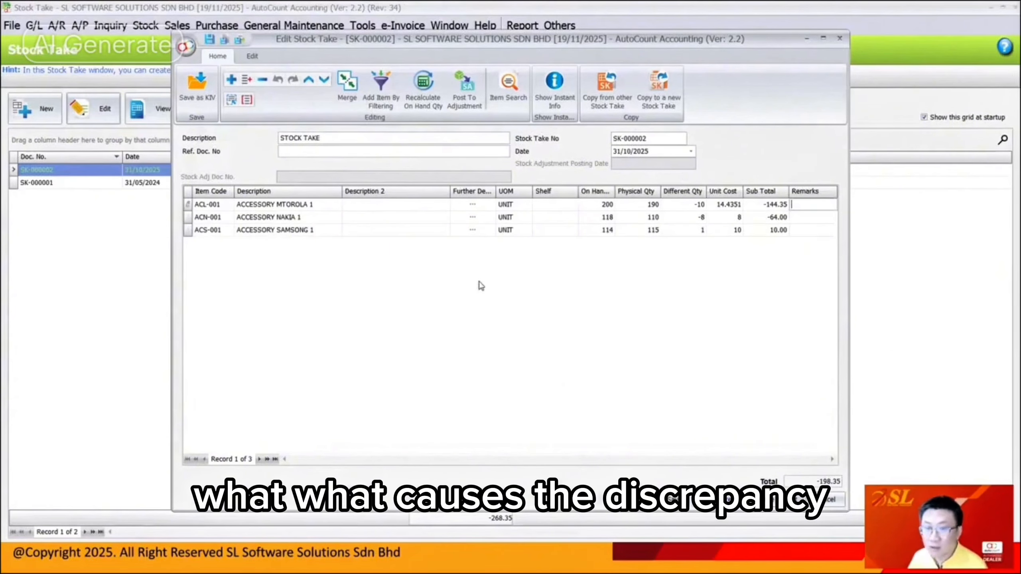
# Set the physical quantity of ACS-001 to 0 and save the stock take
pyautogui.click(659, 231)
pyautogui.write('0.11')
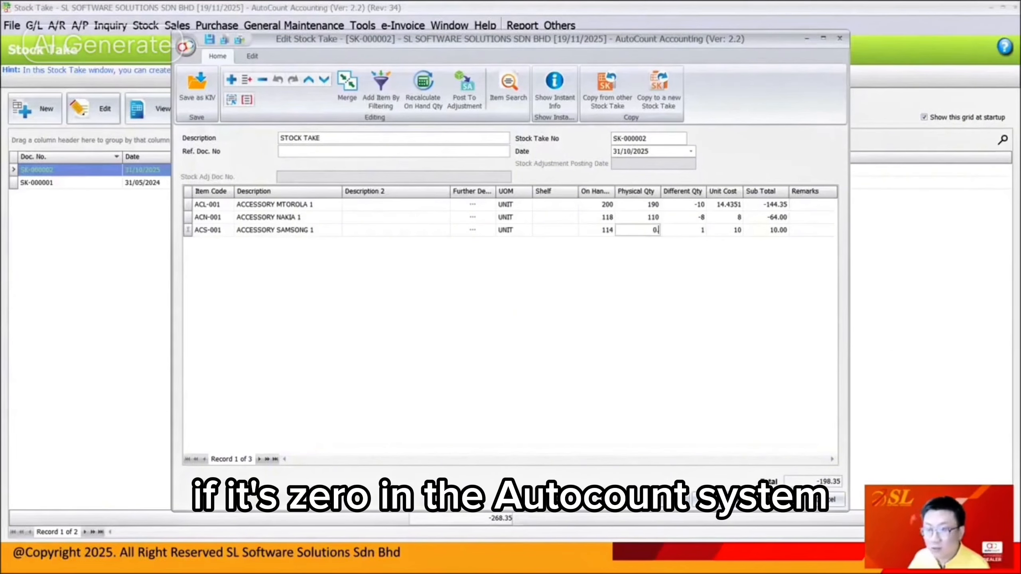
pyautogui.press('BackSpace')
pyautogui.press('BackSpace')
pyautogui.press('BackSpace')
pyautogui.press('Tab')
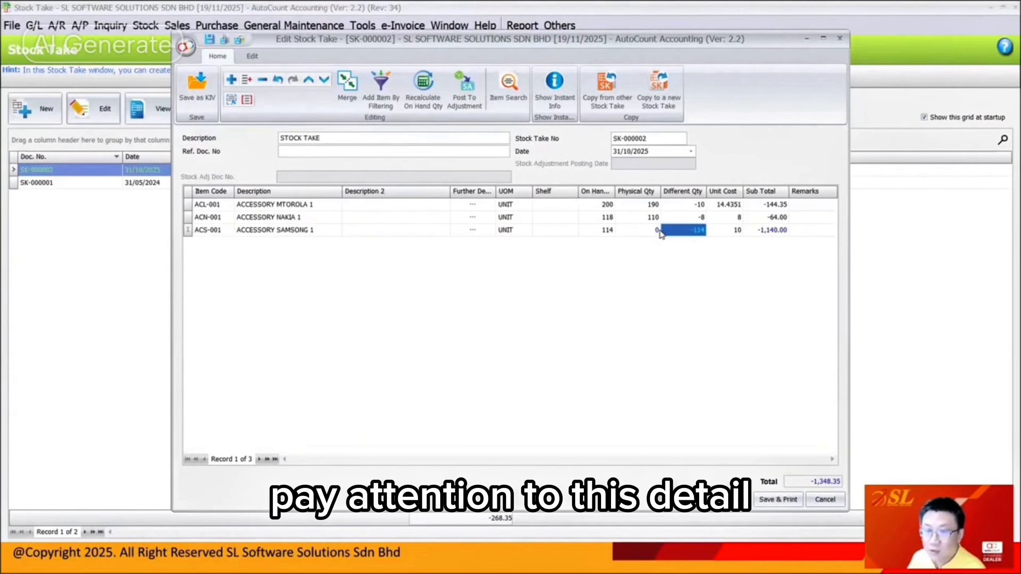
pyautogui.click(653, 231)
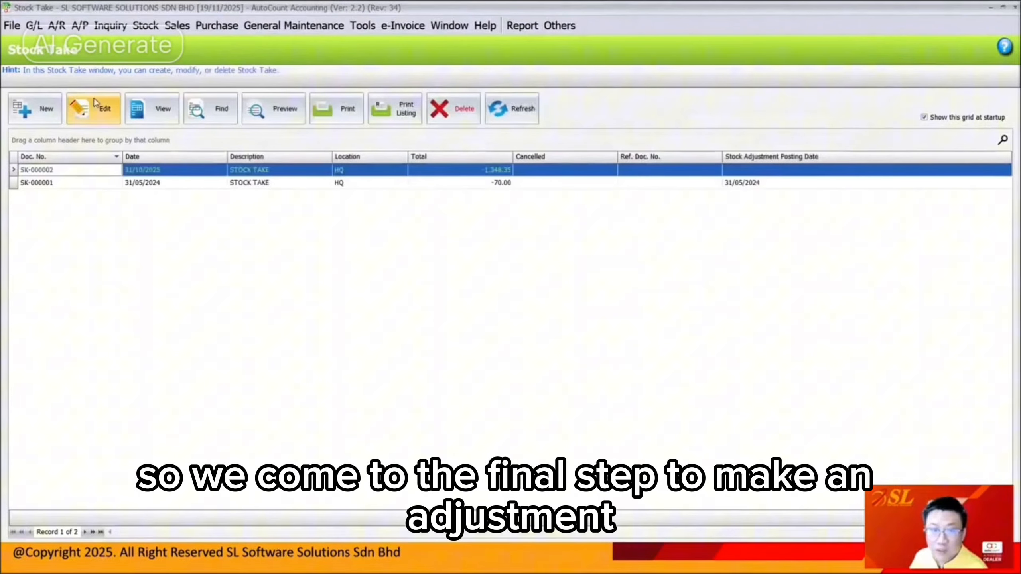
# Reopen the 31/10/2025 stock take for editing and recalculate its on-hand quantities
pyautogui.click(93, 109)
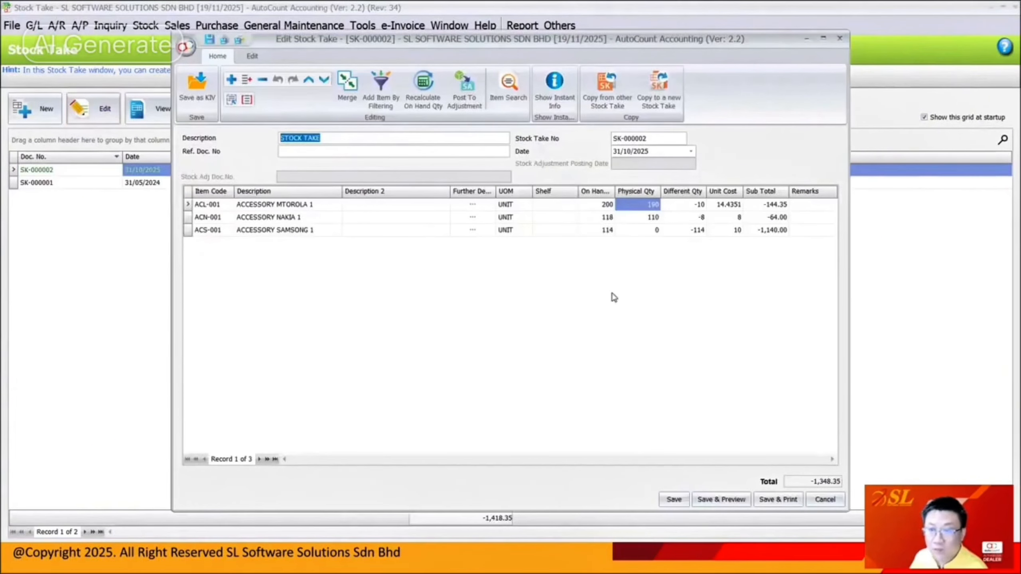
pyautogui.click(652, 231)
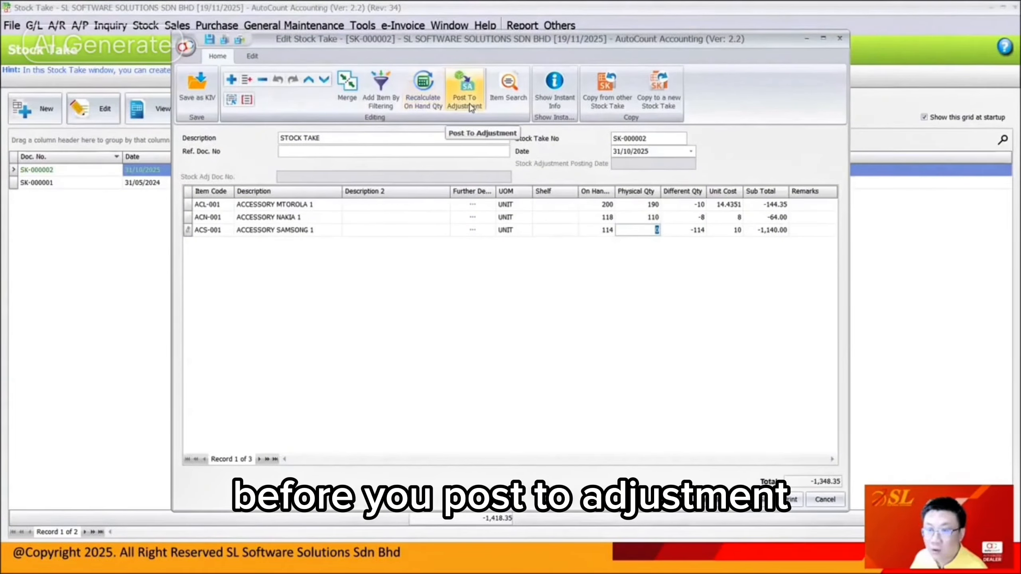
pyautogui.click(426, 105)
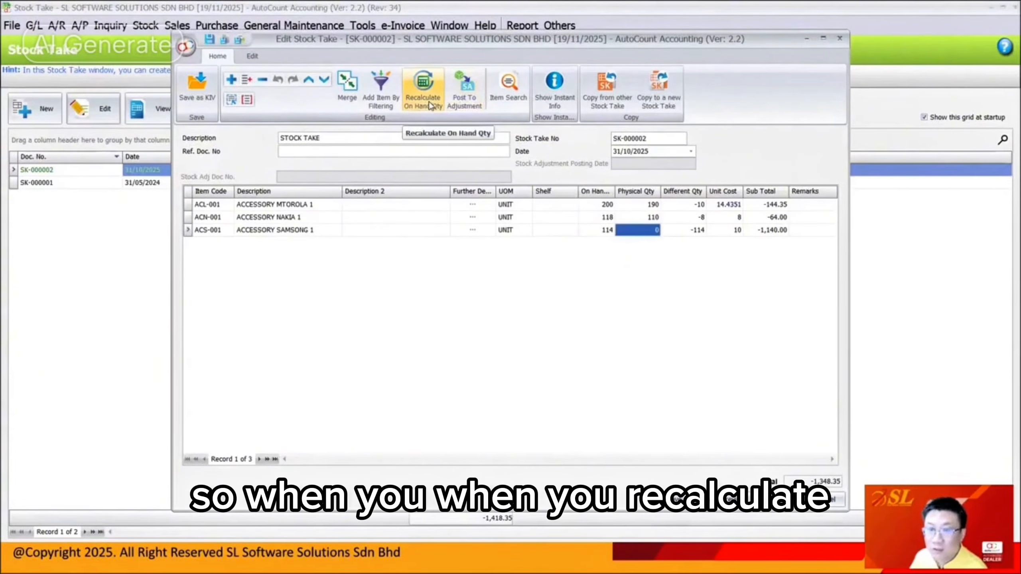
# Post the 31/10/2025 stock take to a new stock adjustment dated 31/10/2025 and save it
pyautogui.moveTo(657, 153); pyautogui.dragTo(611, 154)
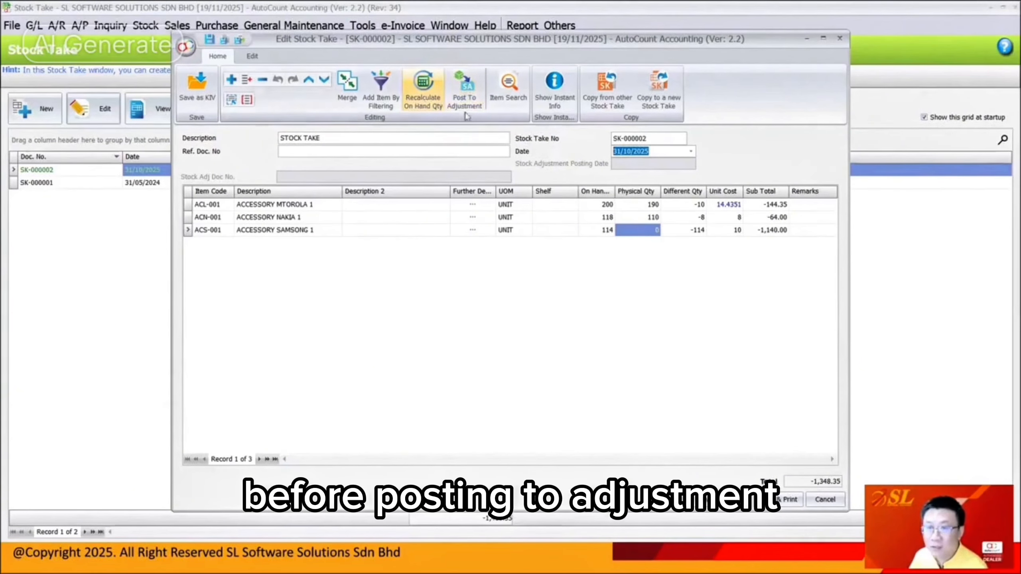
pyautogui.click(462, 106)
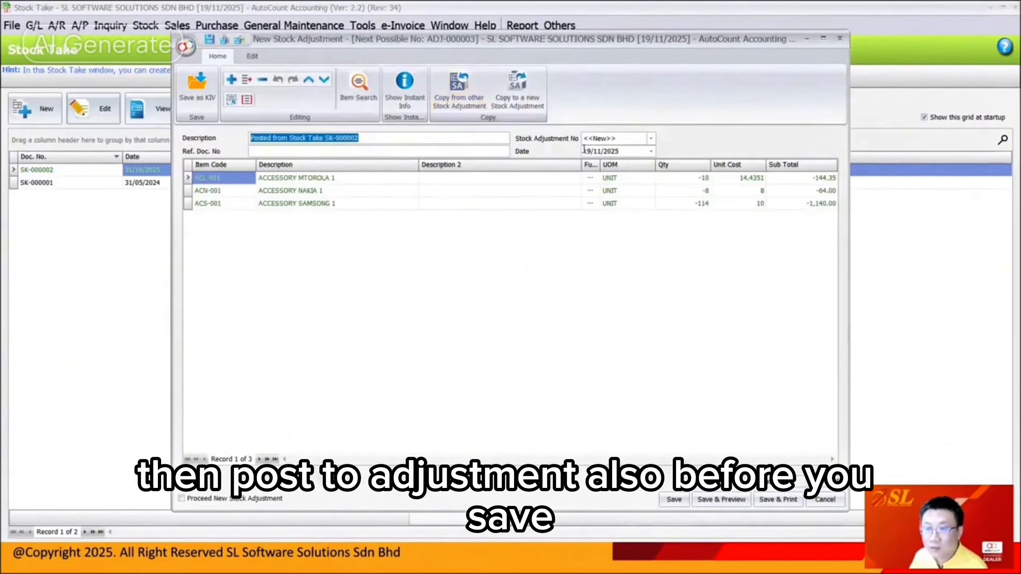
pyautogui.write('3110')
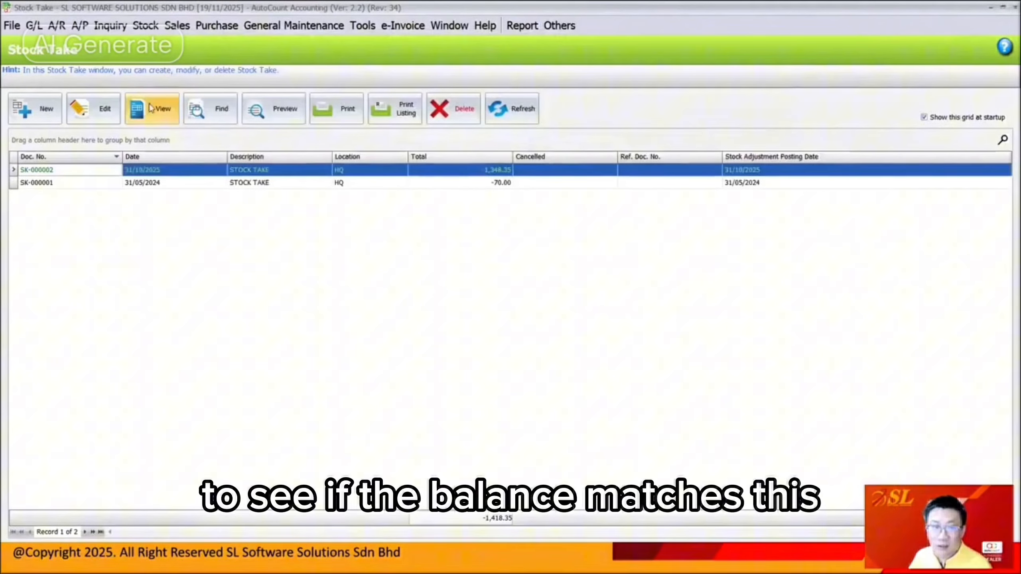
# View the posted 31/10/2025 stock take and check the physical quantities of ACN-001 and ACS-001
pyautogui.click(149, 108)
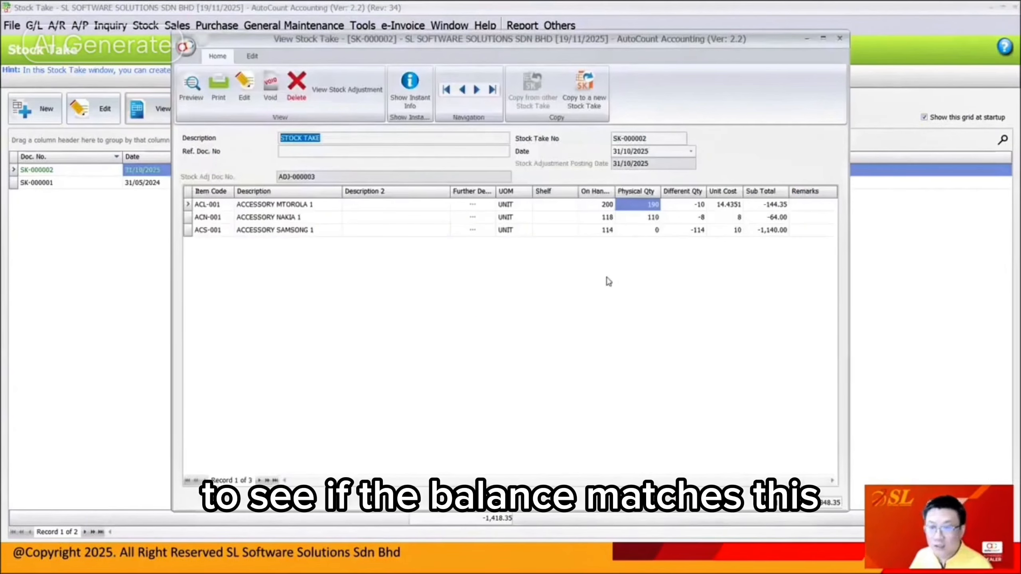
pyautogui.click(653, 217)
pyautogui.click(653, 217)
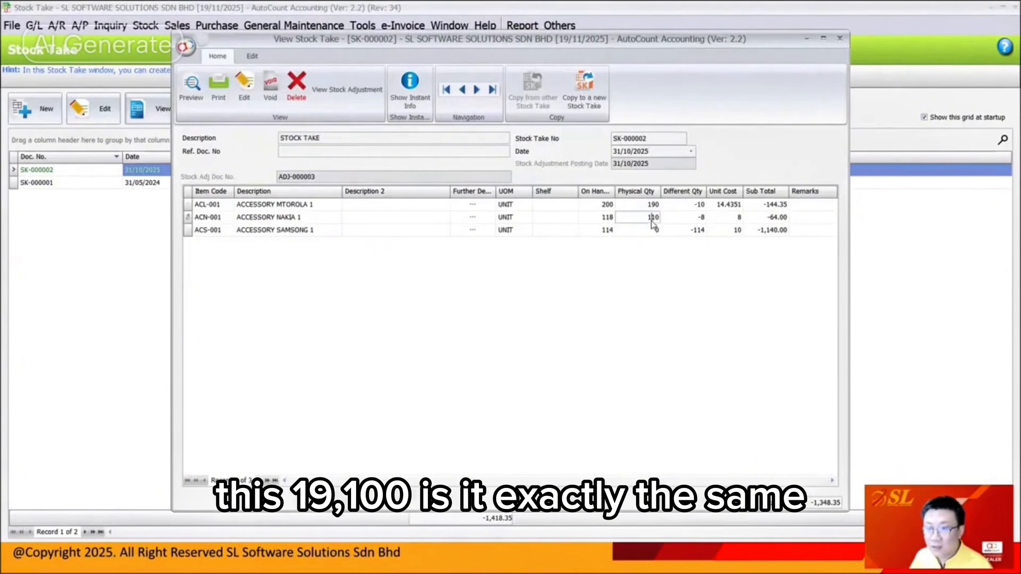
pyautogui.click(652, 233)
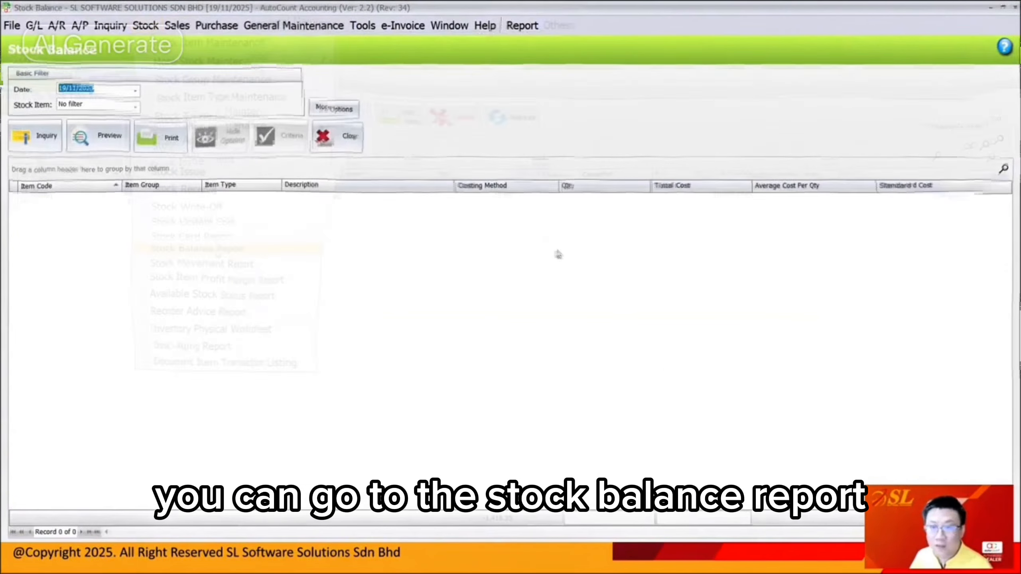
# Run the Stock Balance Report as of 31/10/2025, filtered by multi-select to the ACCE (Accessories) stock group
pyautogui.click(333, 110)
pyautogui.click(456, 188)
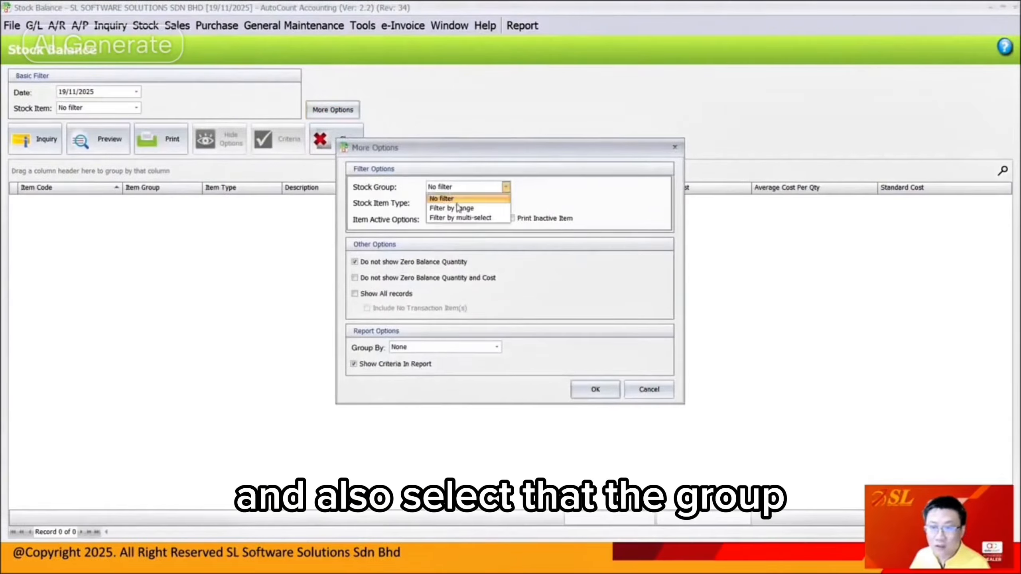
pyautogui.click(455, 224)
pyautogui.click(458, 189)
pyautogui.click(450, 212)
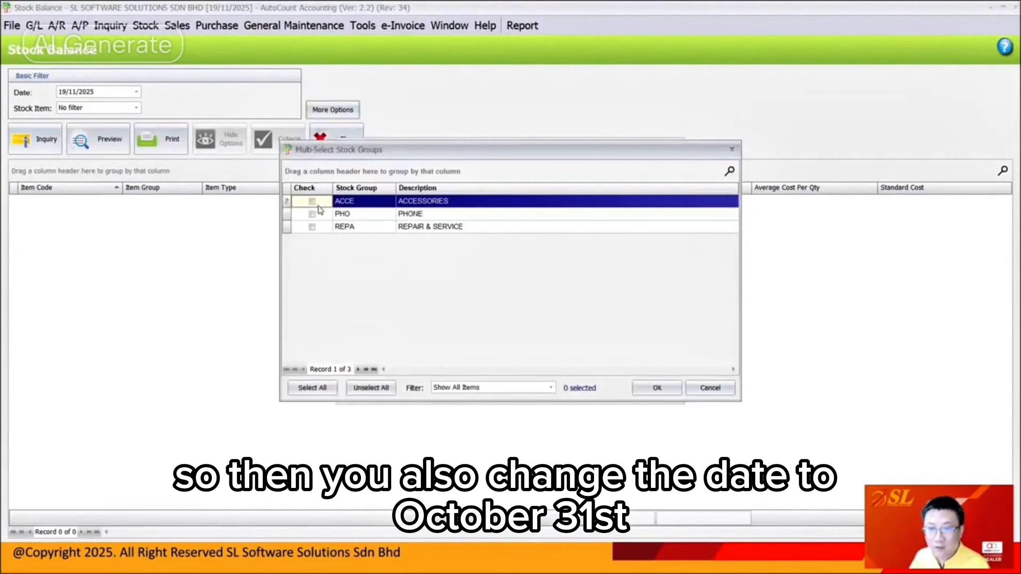
pyautogui.click(656, 388)
pyautogui.click(593, 390)
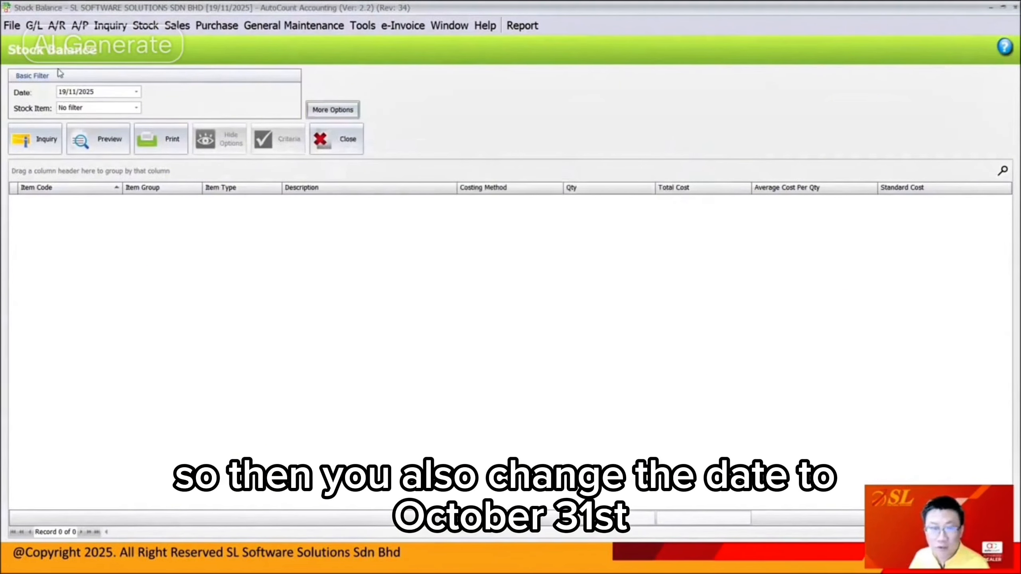
pyautogui.write('3110')
pyautogui.click(35, 140)
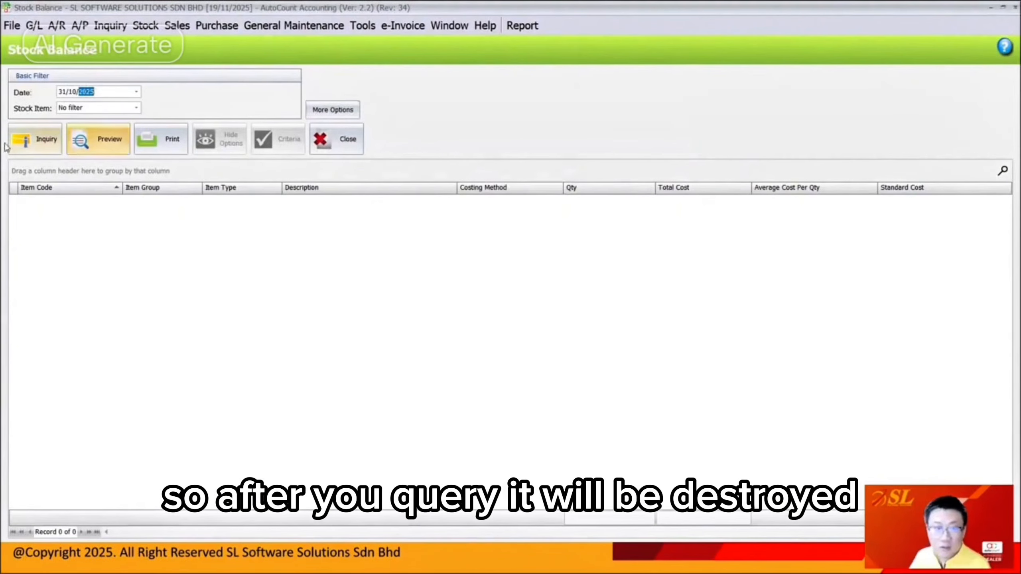
# Turn off the report's Do not show Zero Balance Quantity option and rerun the inquiry
pyautogui.click(340, 113)
pyautogui.click(393, 265)
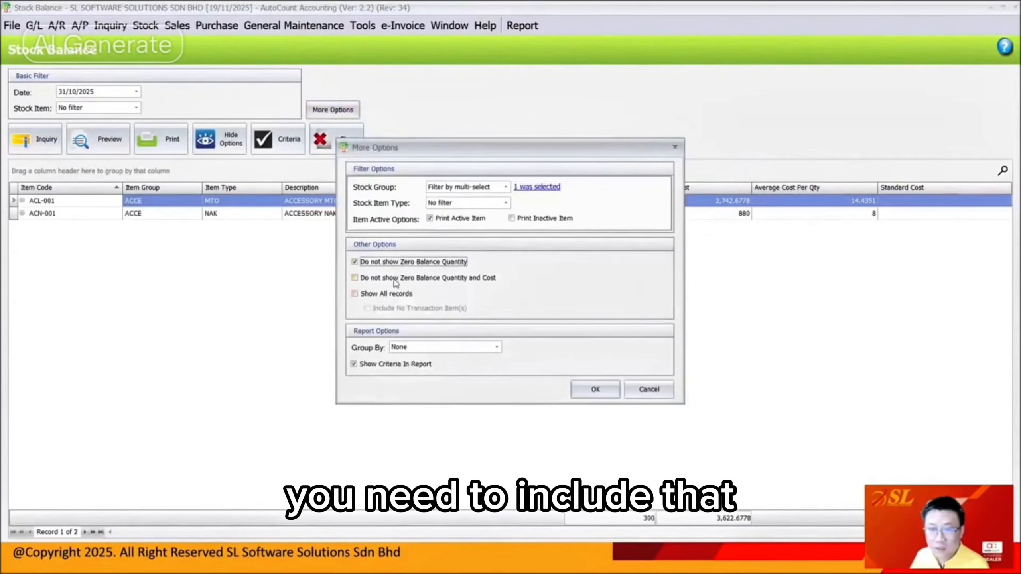
pyautogui.click(595, 389)
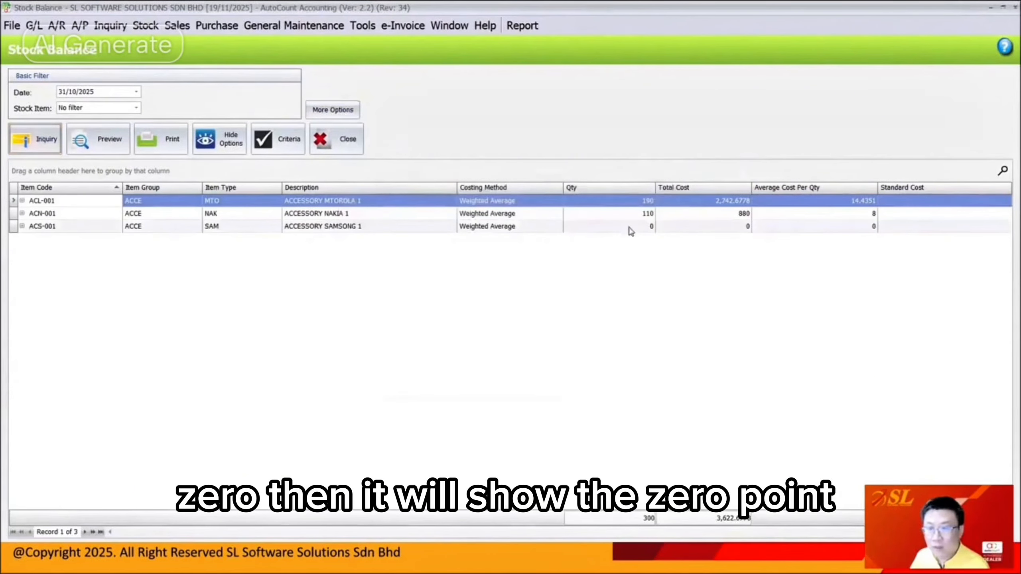
# Check the balance quantities of ACS-001, ACN-001 and ACL-001 in the Stock Balance Report
pyautogui.click(628, 227)
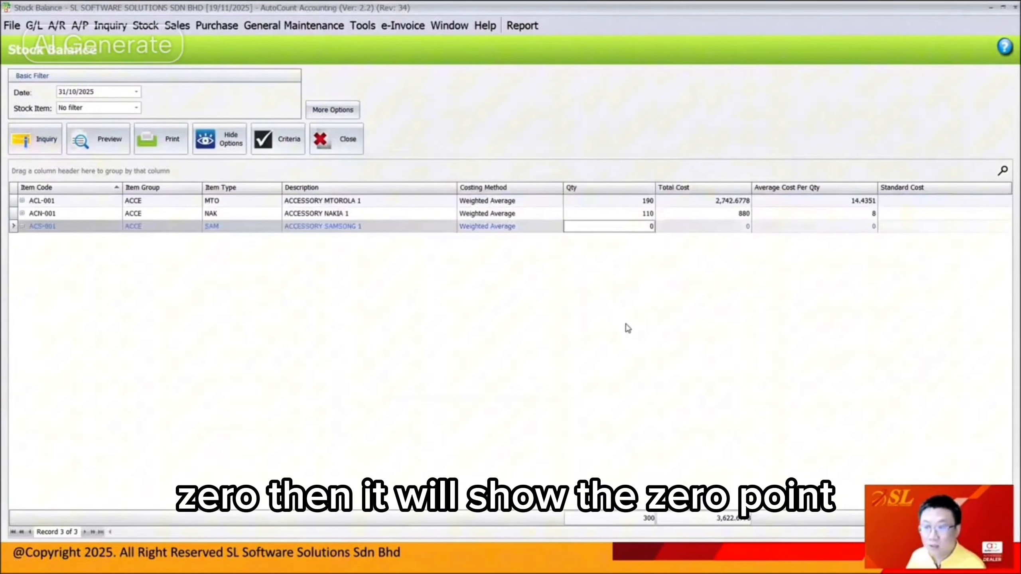
pyautogui.click(648, 201)
pyautogui.click(652, 227)
pyautogui.press('Up')
pyautogui.press('Up')
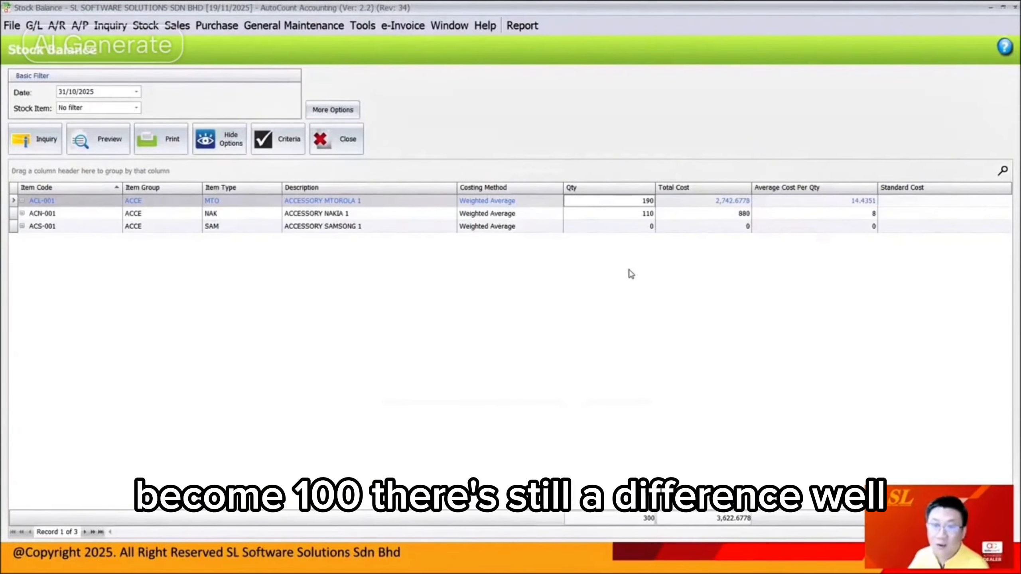
# Return to the Stock Take list and view the 31/10/2025 stock take to compare its quantities with the report
pyautogui.click(146, 25)
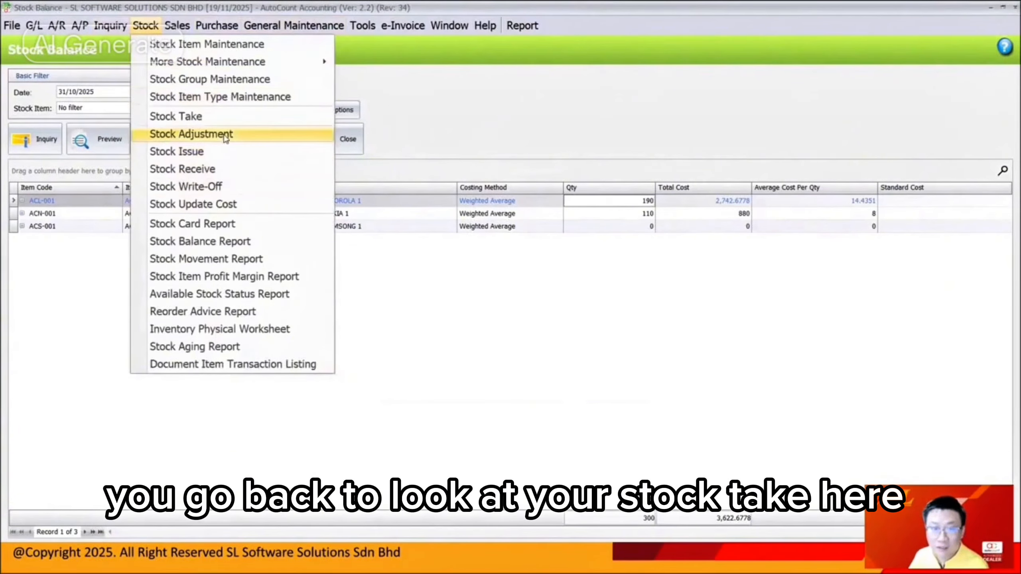
pyautogui.click(166, 116)
pyautogui.click(164, 113)
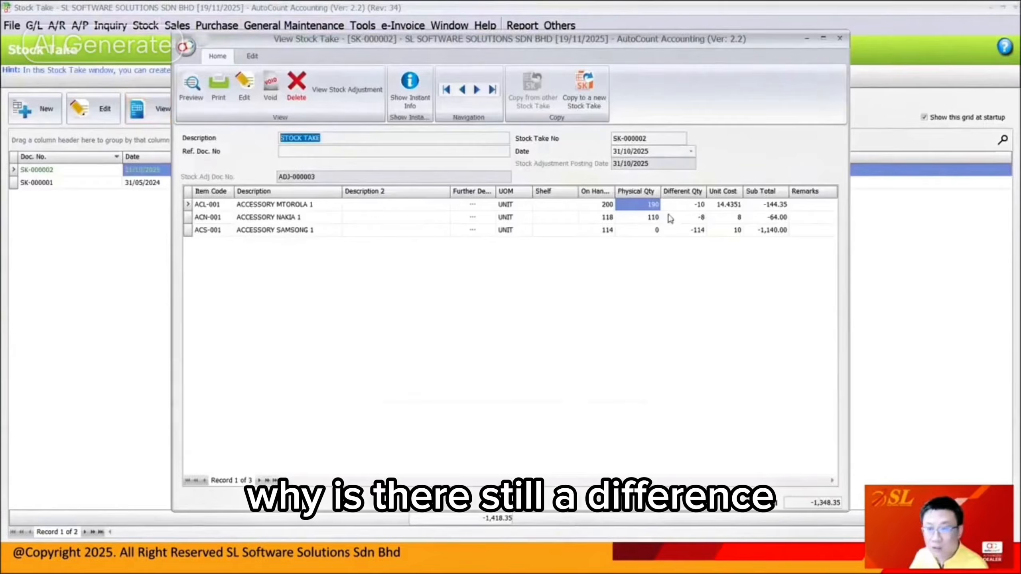